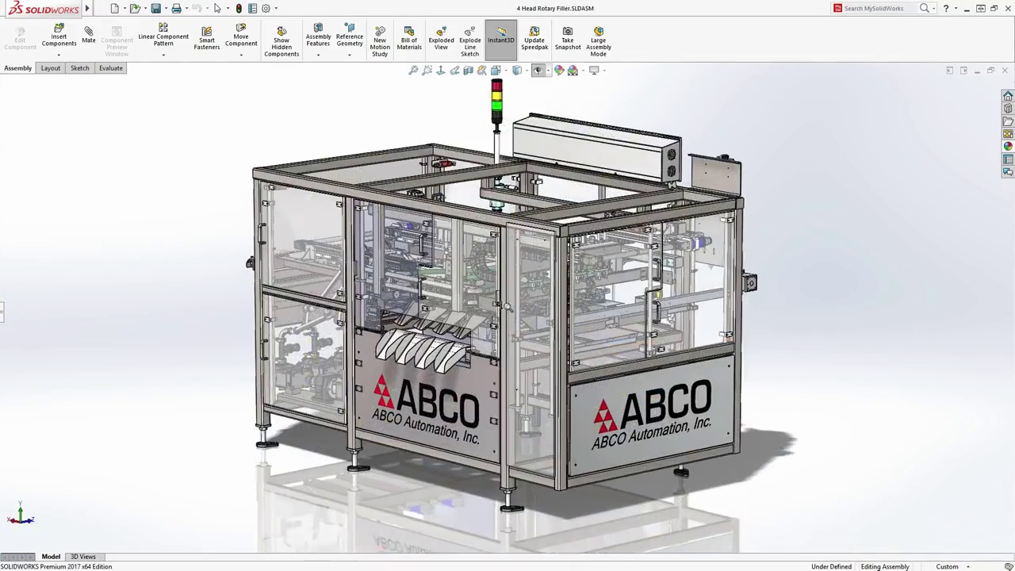
Step: Zoom into the motorcycle assembly
scroll(506, 306, down, 10)
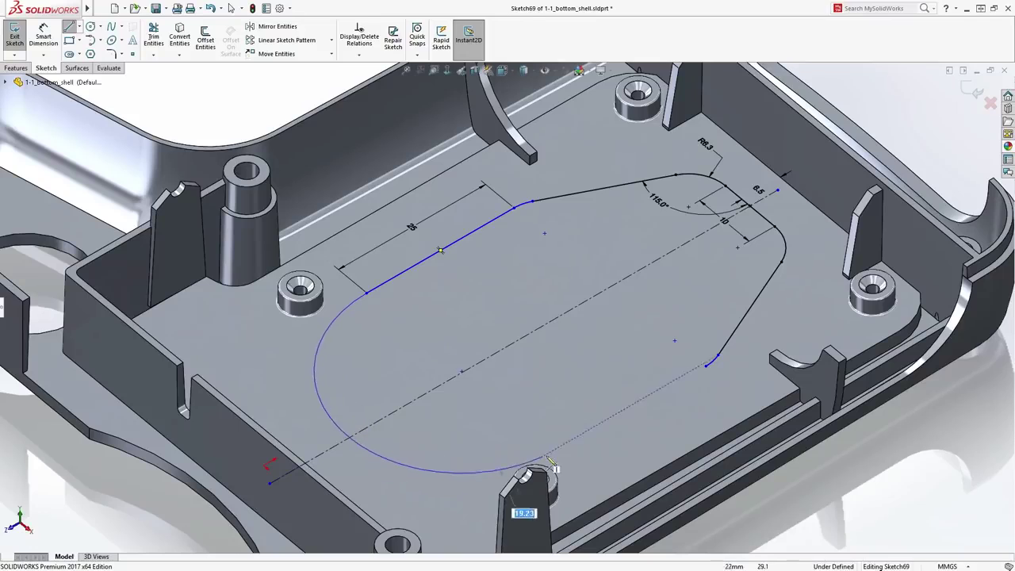
Step: Close and reshape the slot profile, exit the sketch, and extrude it through the shell floor
click(706, 367)
mouse_move(664, 331)
mouse_down()
mouse_move(628, 323)
mouse_move(624, 357)
mouse_move(658, 379)
mouse_move(697, 378)
mouse_move(711, 356)
mouse_move(705, 337)
mouse_up()
key(ctrl+b)
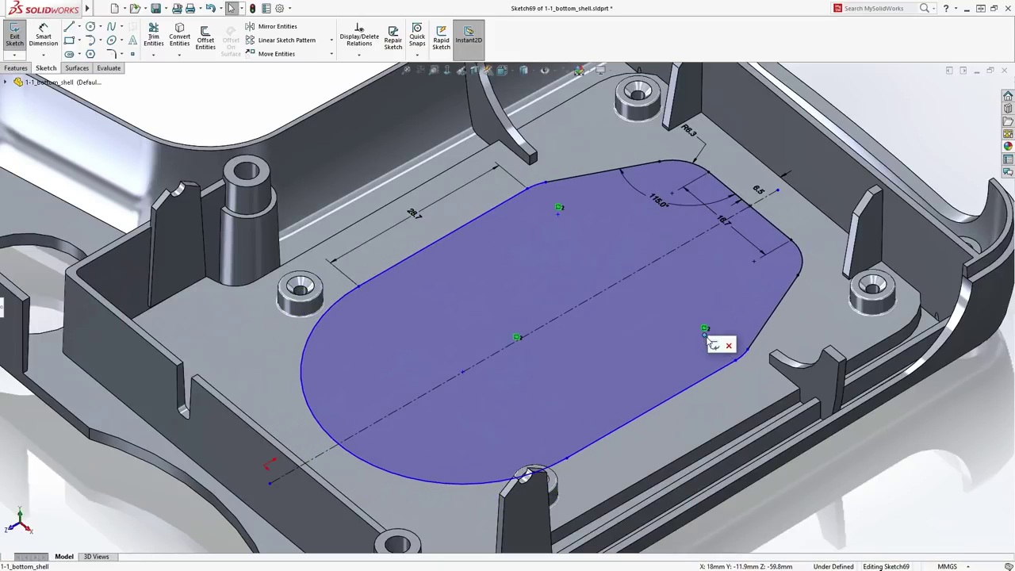
click(710, 374)
mouse_move(714, 366)
mouse_down()
mouse_move(728, 289)
mouse_move(721, 401)
mouse_up()
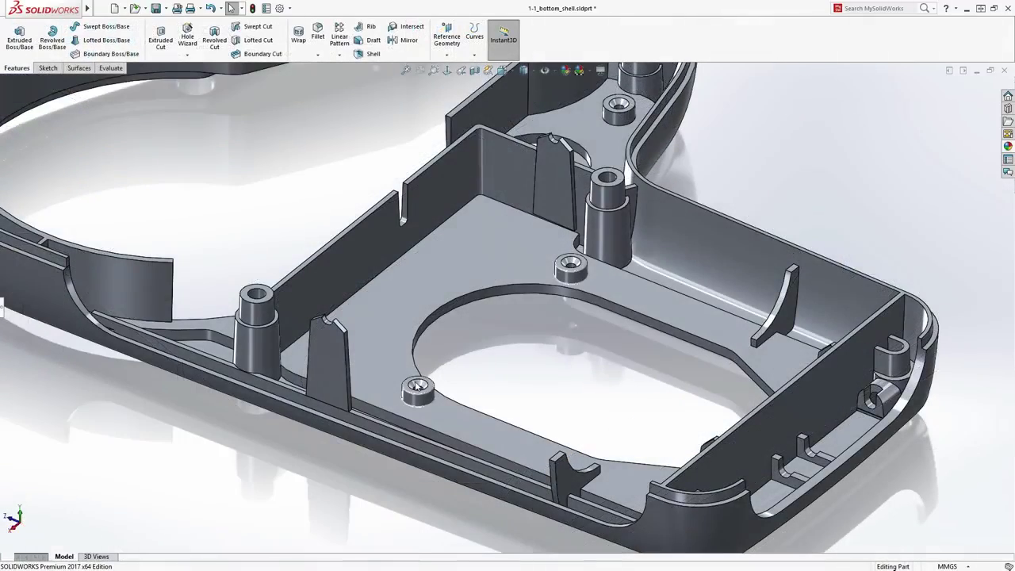
Step: Change the countersunk hole size to M2.5 and lengthen the rib toward the screw boss
click(418, 386)
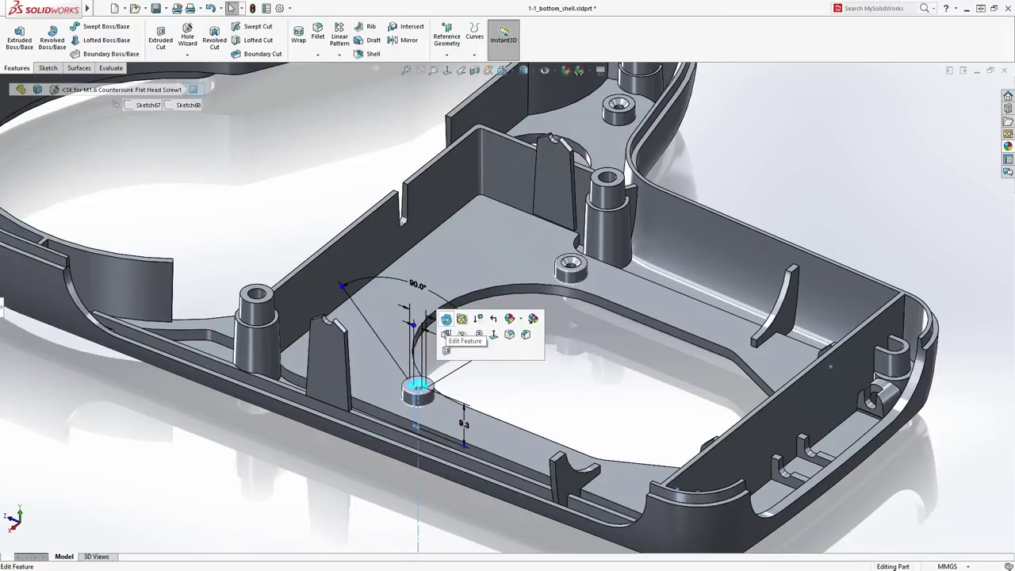
click(446, 318)
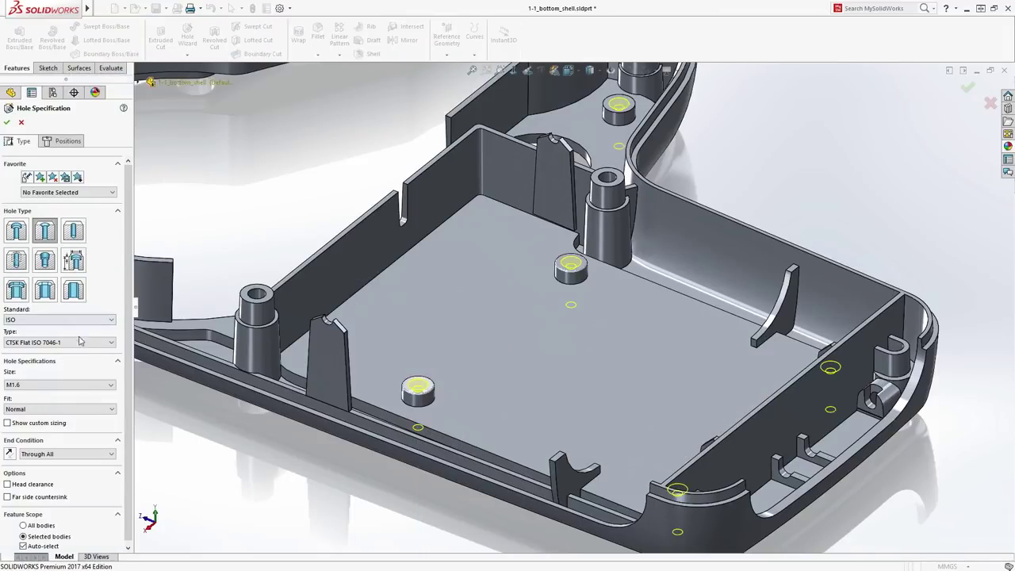
click(78, 385)
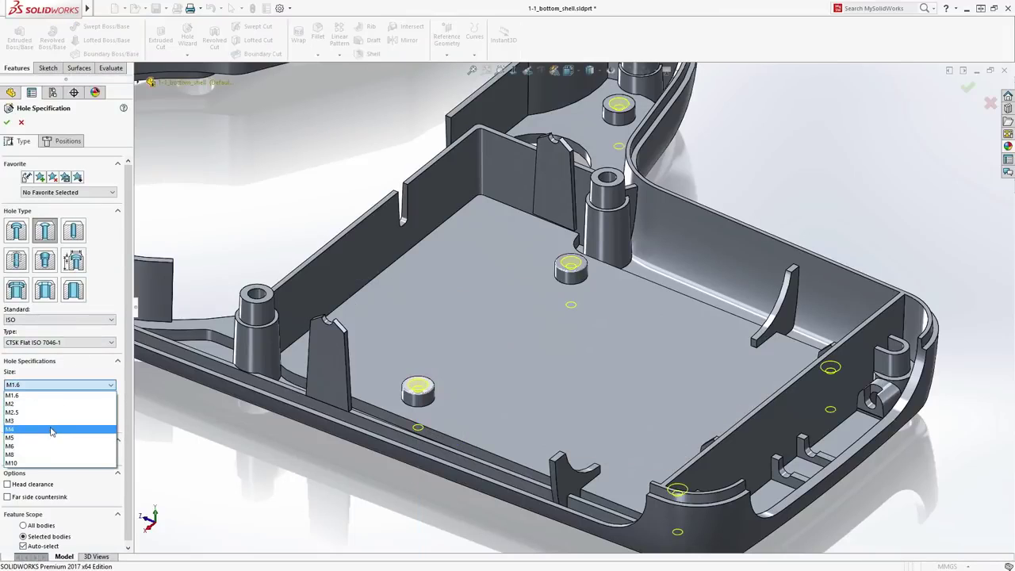
click(50, 413)
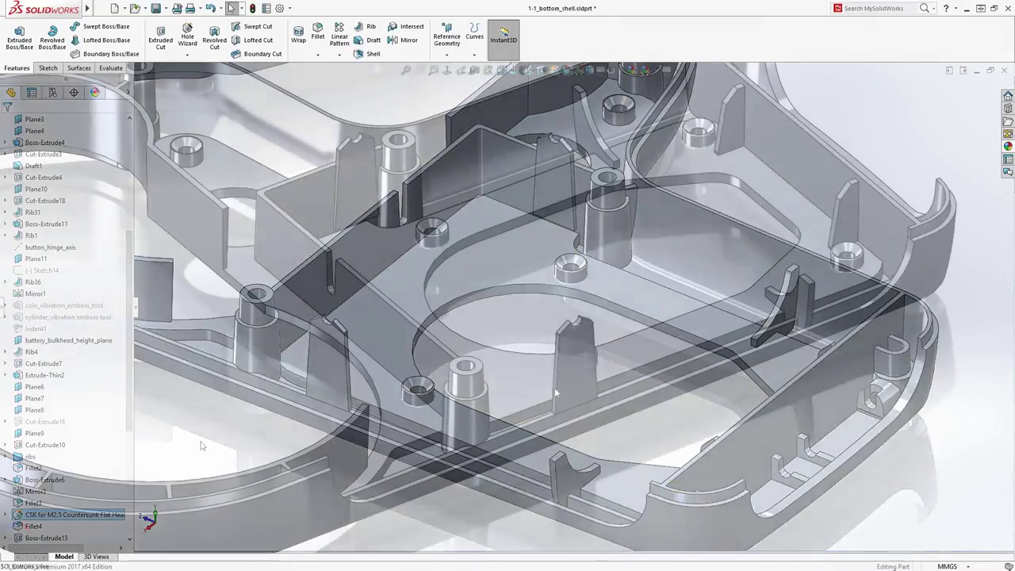
click(549, 391)
drag(521, 408, 498, 394)
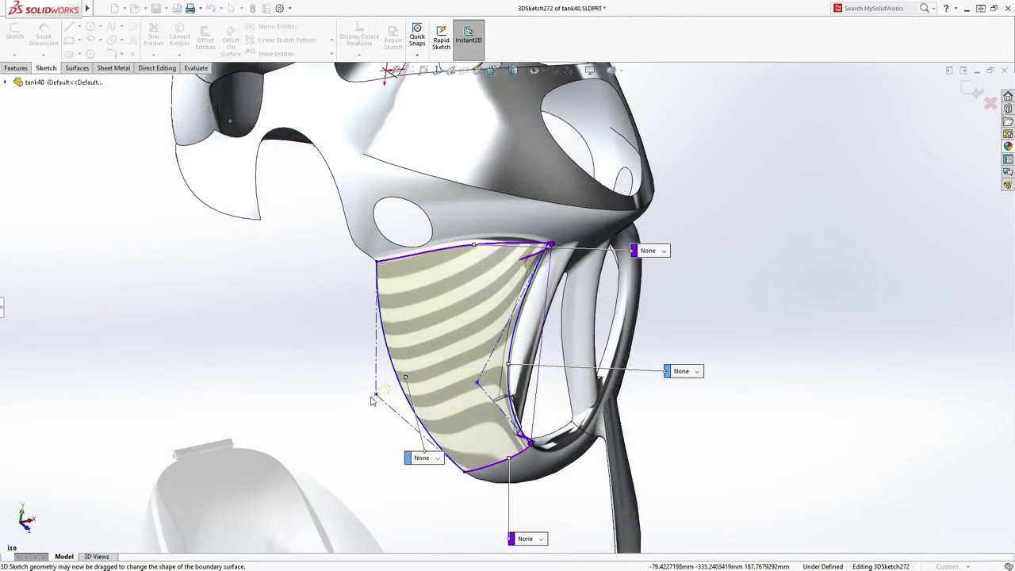
Step: Drag the tank40 boundary surface's tangency handle outward so the surface bulges
mouse_move(372, 399)
mouse_down()
mouse_move(301, 419)
mouse_move(493, 352)
mouse_move(399, 379)
mouse_up()
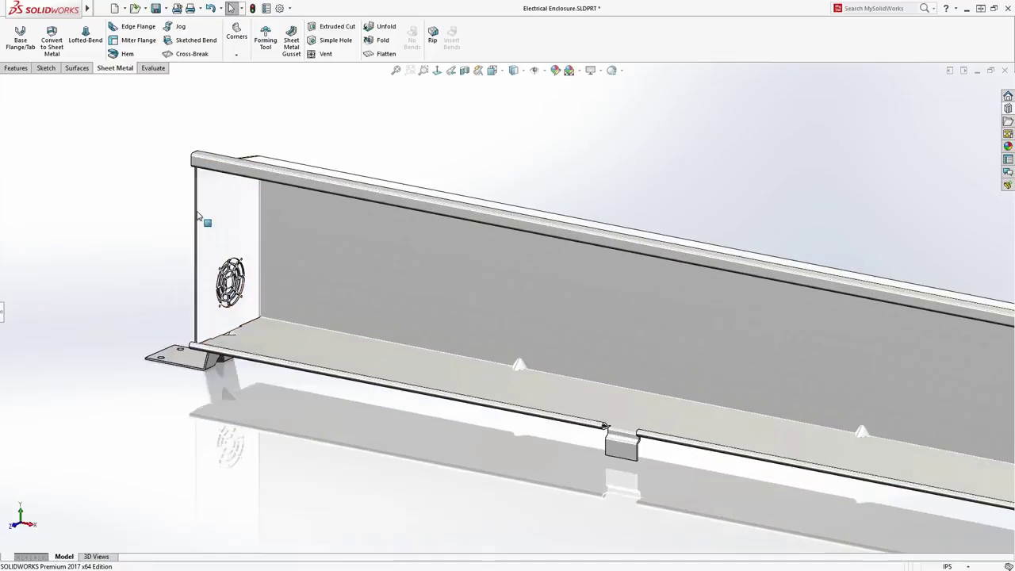
Step: Place a Fan Vent forming tool above the first on the end wall, then flatten the enclosure
scroll(219, 217, down, 5)
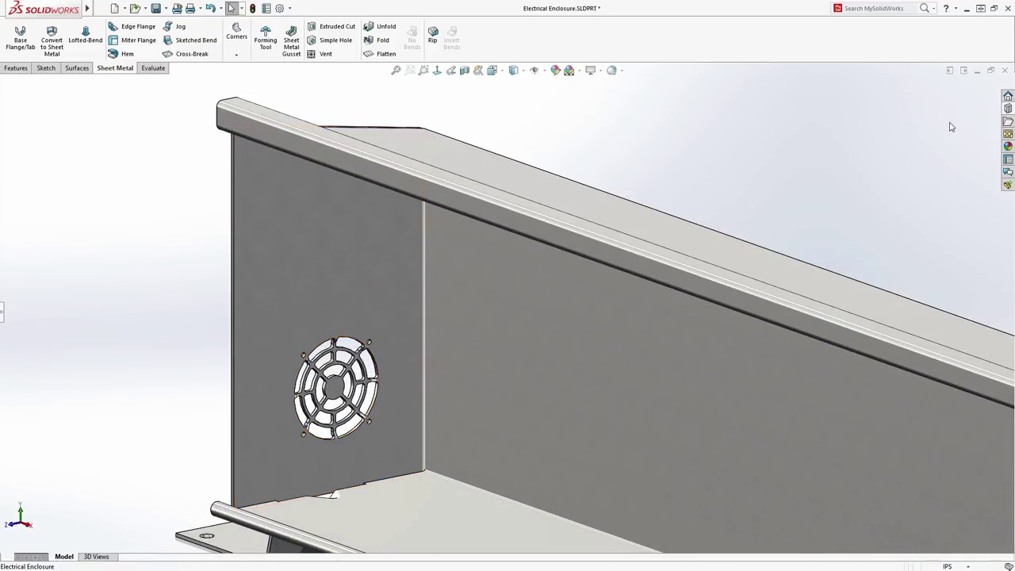
click(1008, 109)
drag(909, 248, 333, 240)
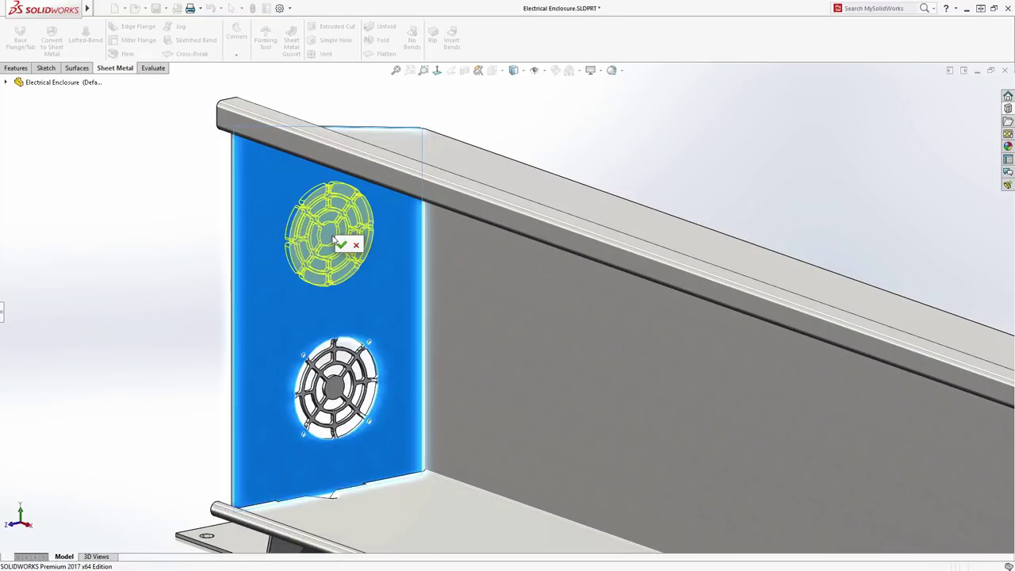
click(342, 244)
scroll(183, 262, up, 10)
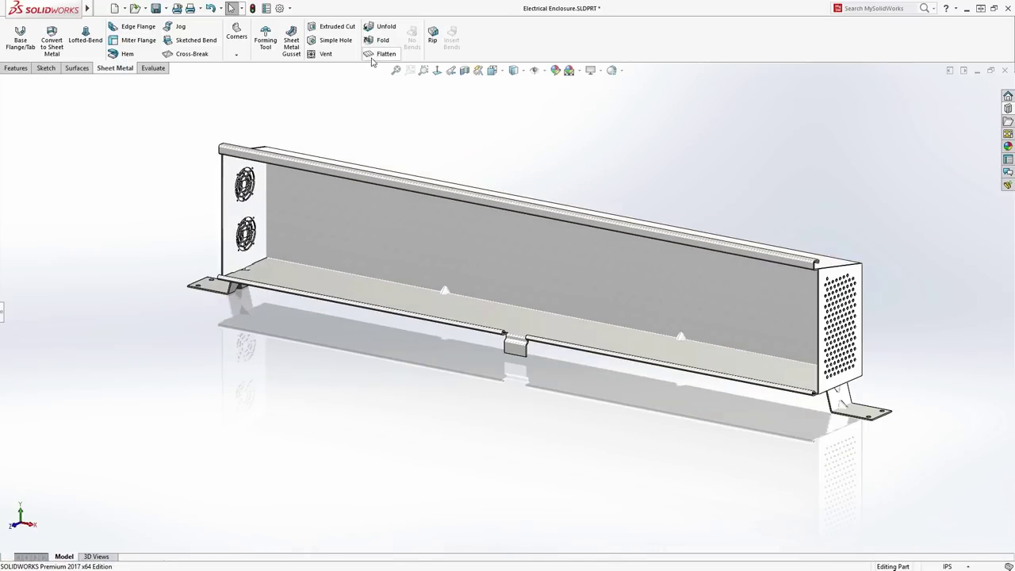
click(374, 54)
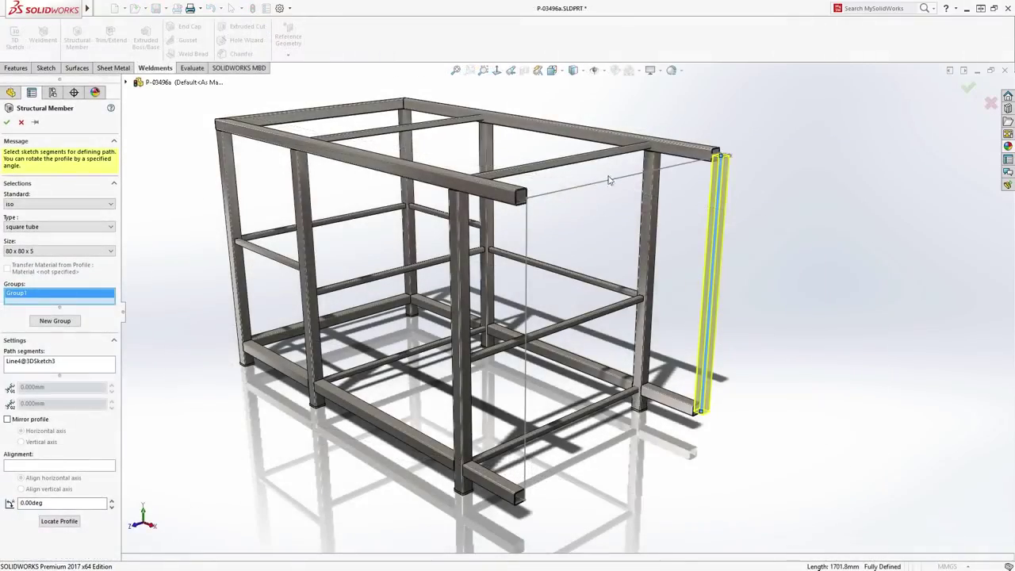
Step: Add 80 x 80 x 5 square-tube members on the top and vertical corner lines with an End Butt2 joint
click(564, 191)
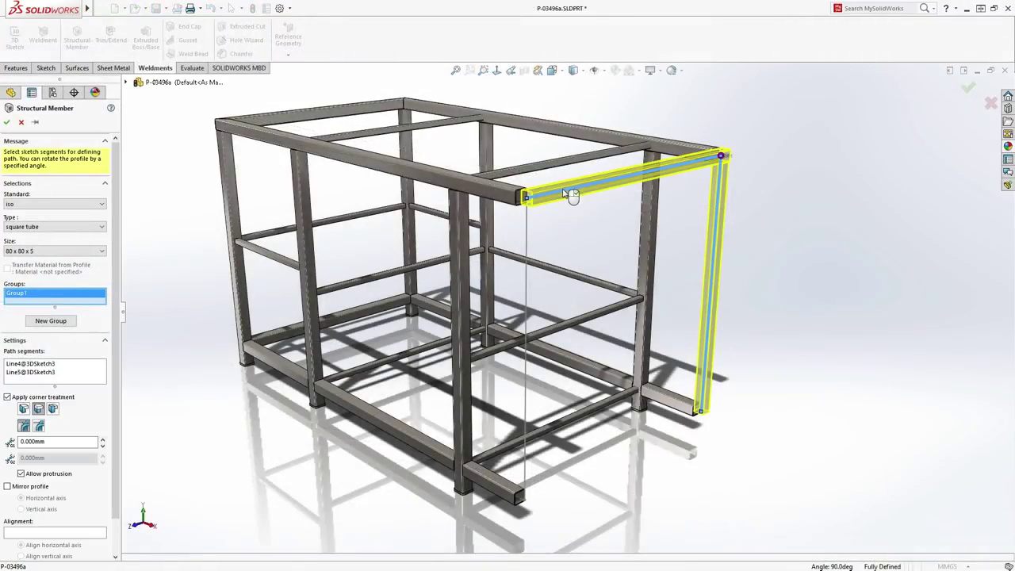
click(527, 217)
scroll(531, 202, down, 5)
click(537, 250)
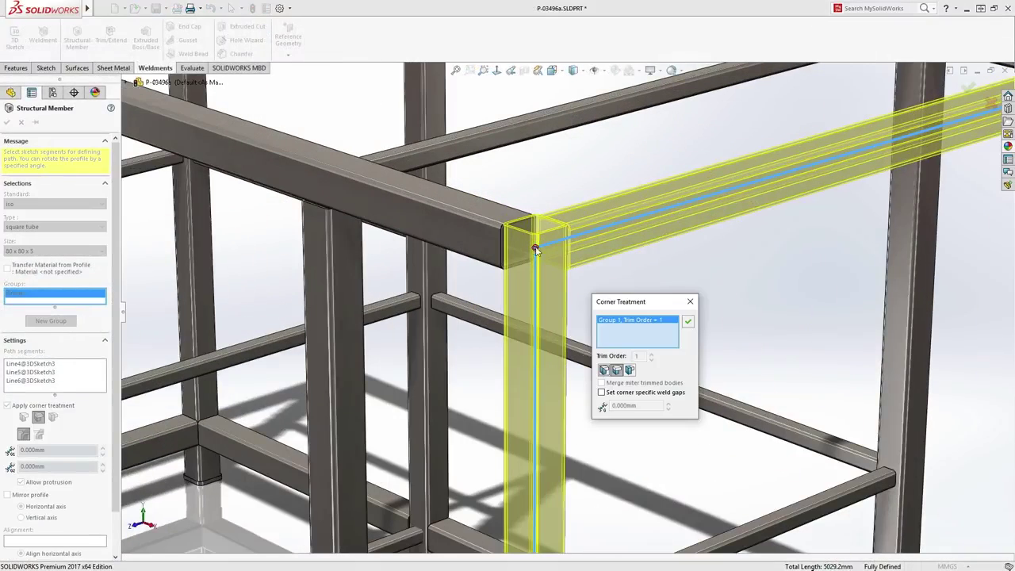
click(630, 370)
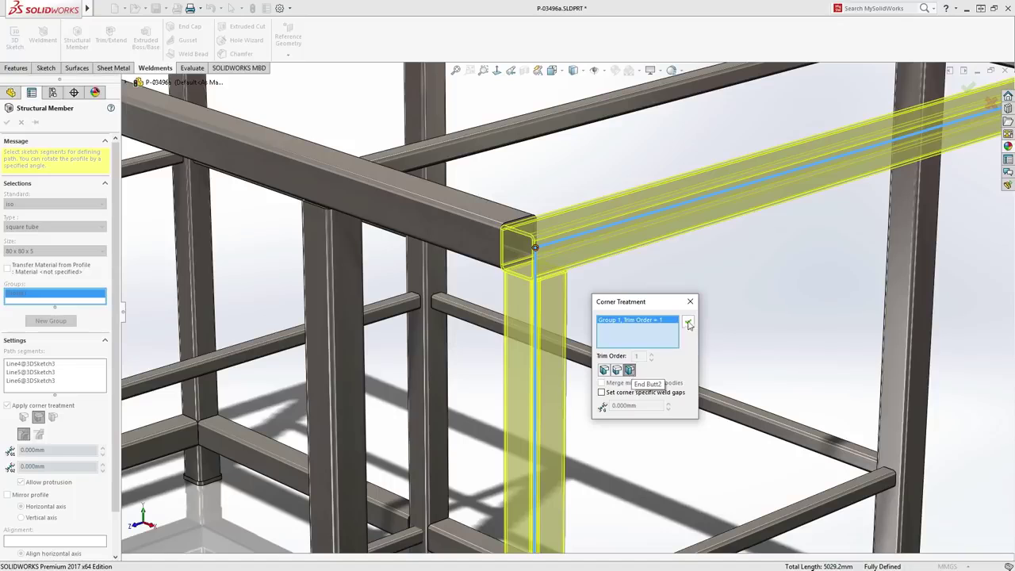
click(688, 324)
key(Return)
Step: Show the Cut-List Properties for the vertical tube and another cut-list item
middle_drag(536, 267, 627, 188)
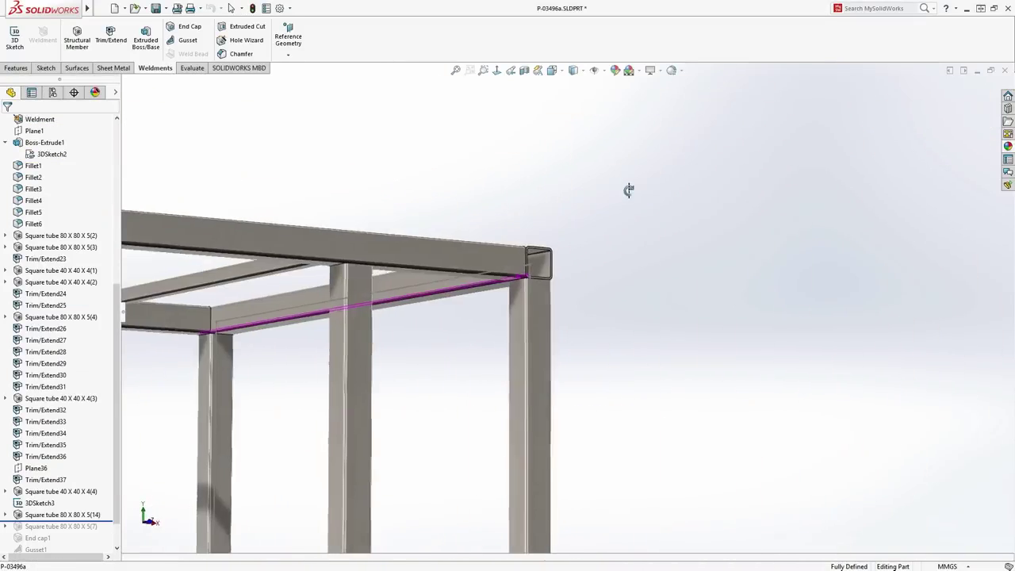
scroll(535, 283, down, 5)
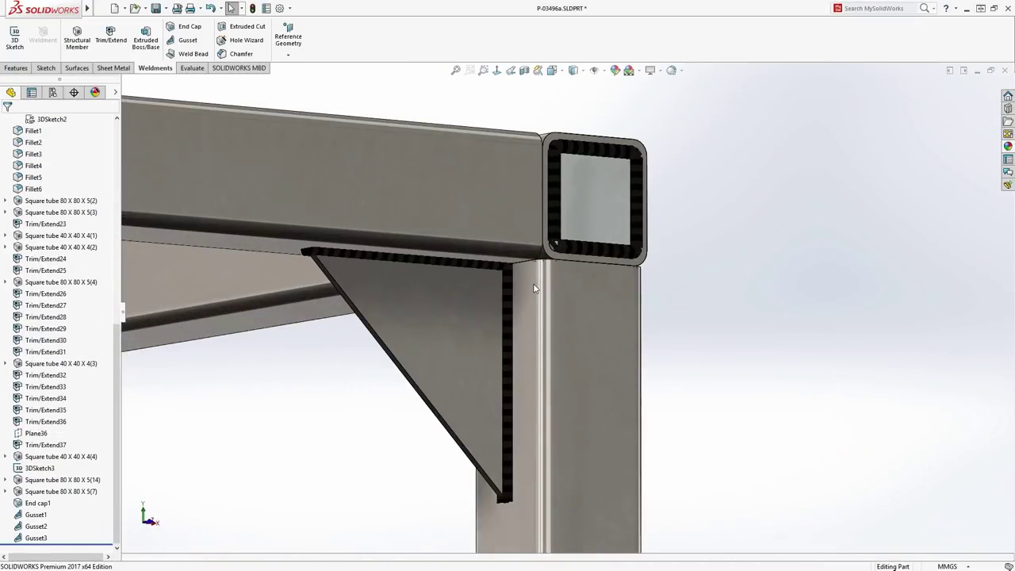
click(535, 287)
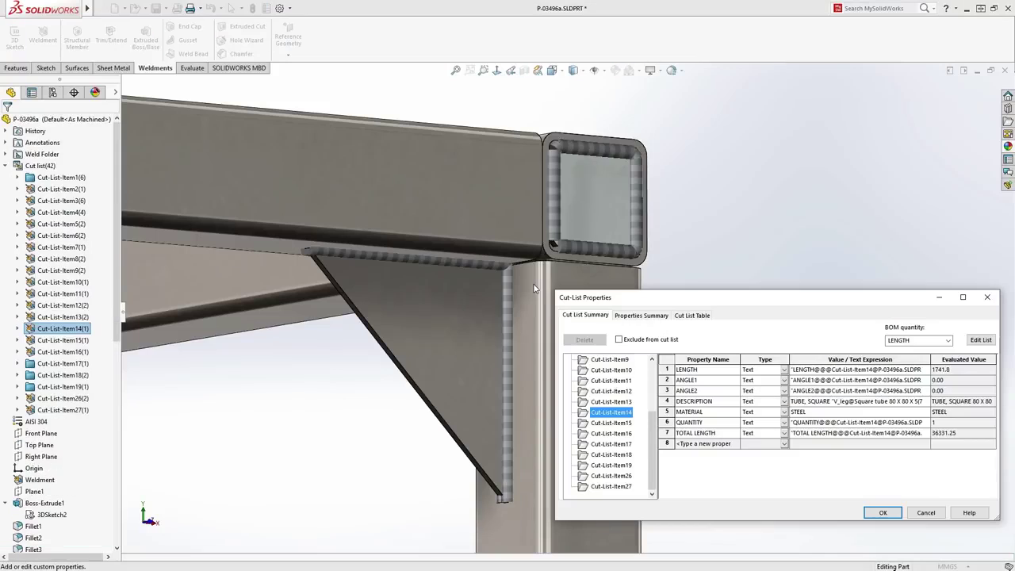
click(615, 434)
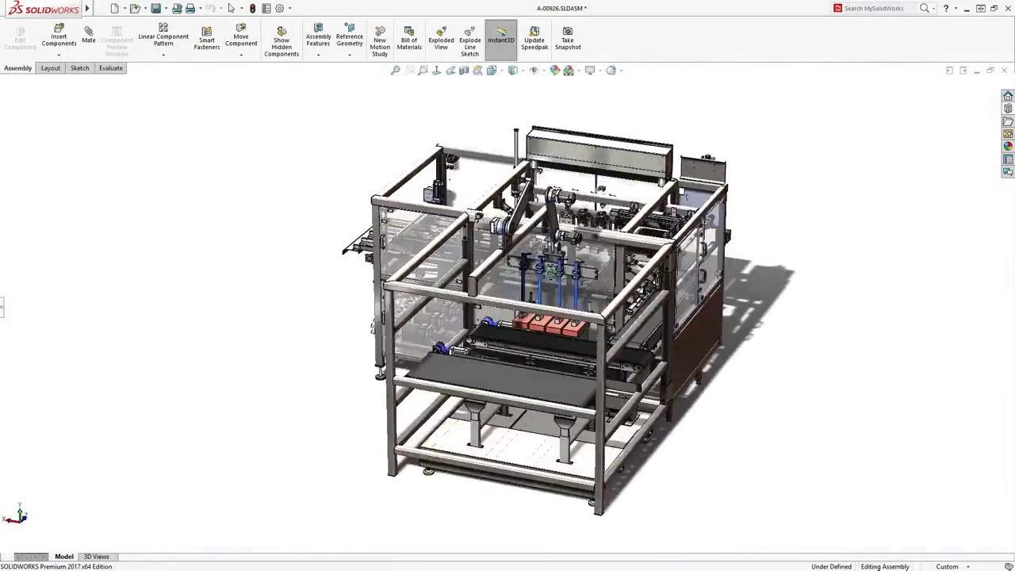
Step: Swing the arm link to new positions and rotate to view the plate's other side
scroll(555, 254, down, 8)
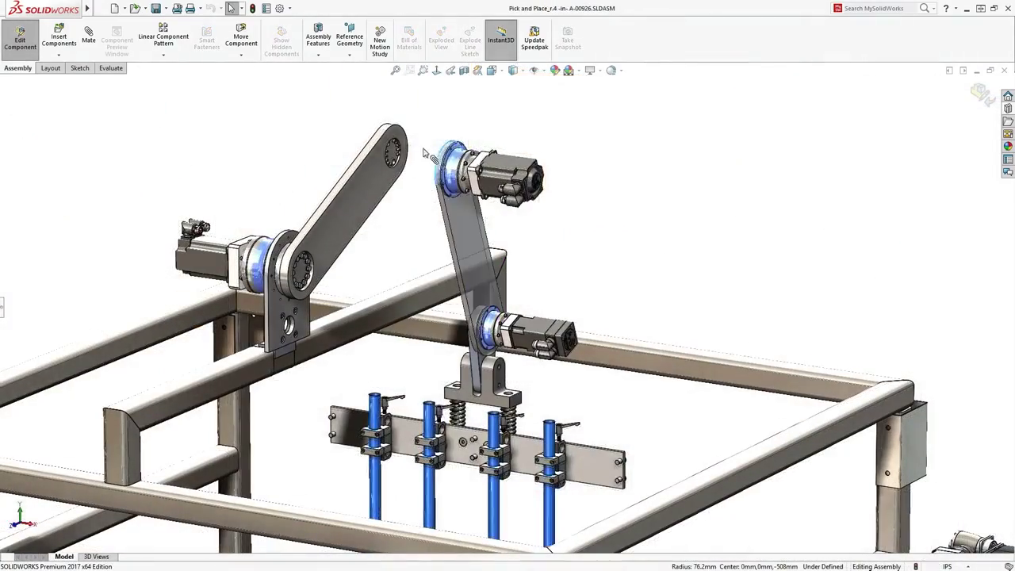
drag(444, 155, 396, 143)
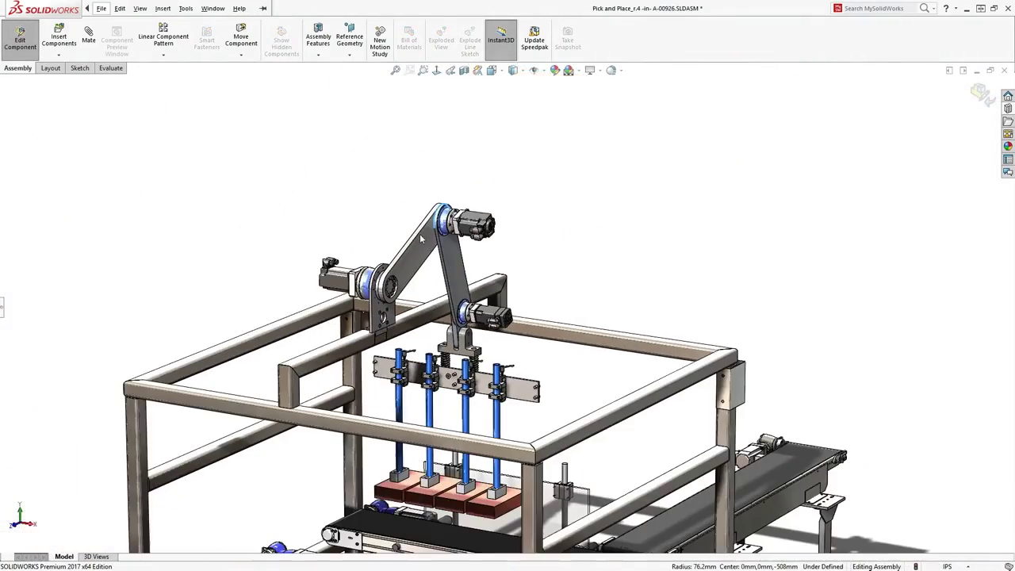
mouse_move(458, 267)
mouse_down()
mouse_move(468, 278)
mouse_move(465, 255)
mouse_up()
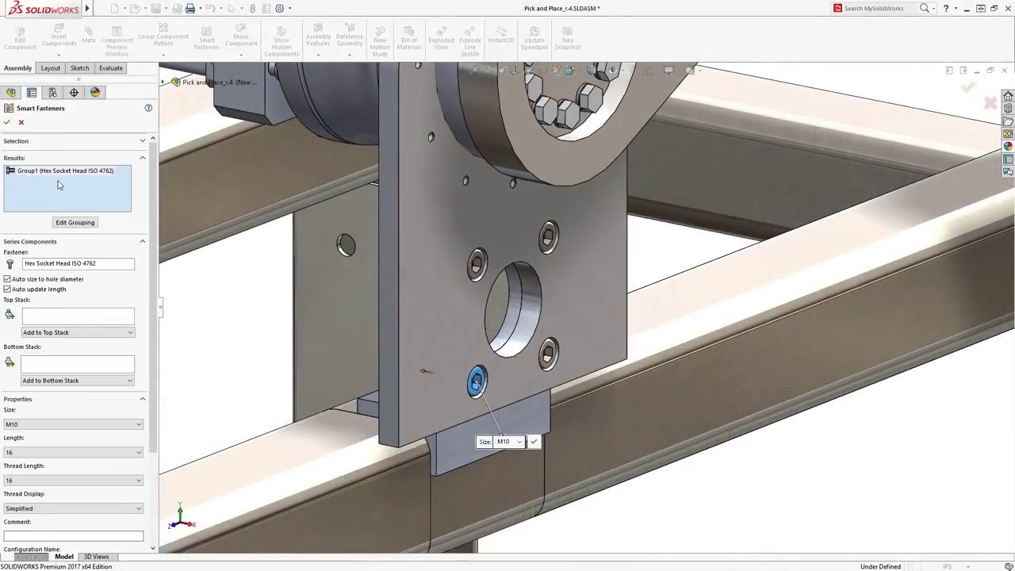
middle_drag(414, 303, 612, 312)
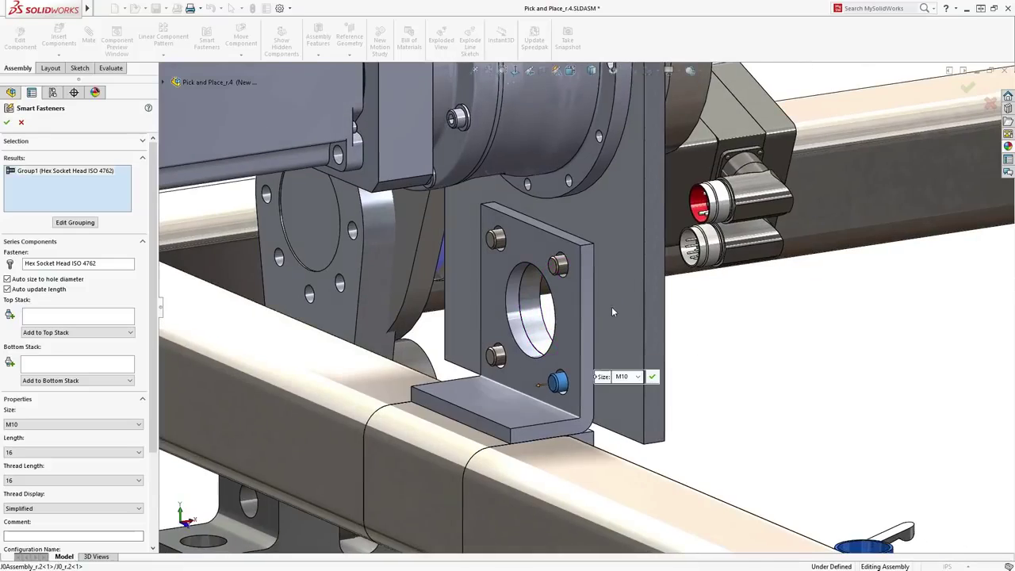
Step: Add ISO 7089 washers and nuts to the bottom fastener stack and confirm
click(127, 381)
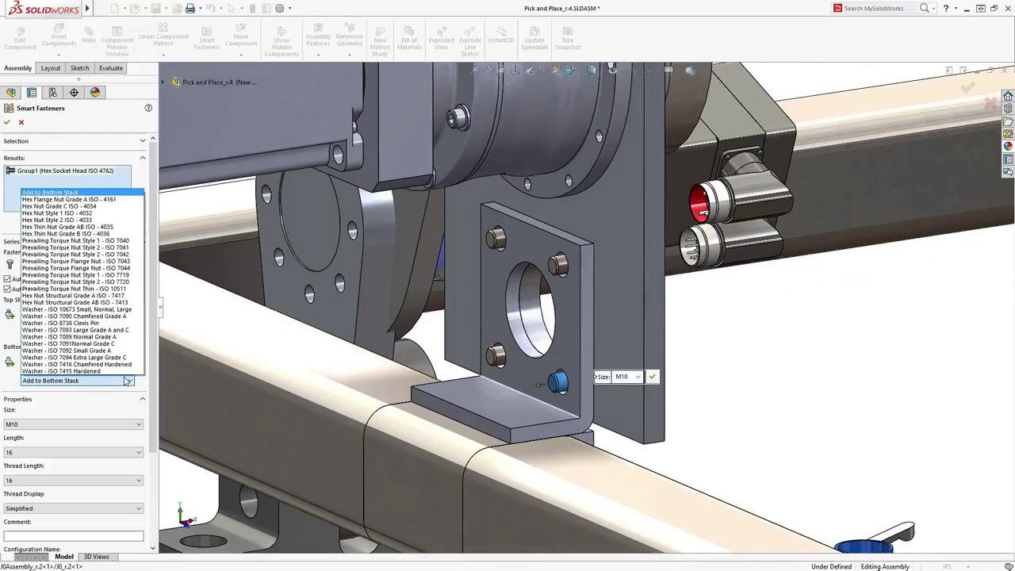
click(114, 337)
click(118, 381)
click(105, 282)
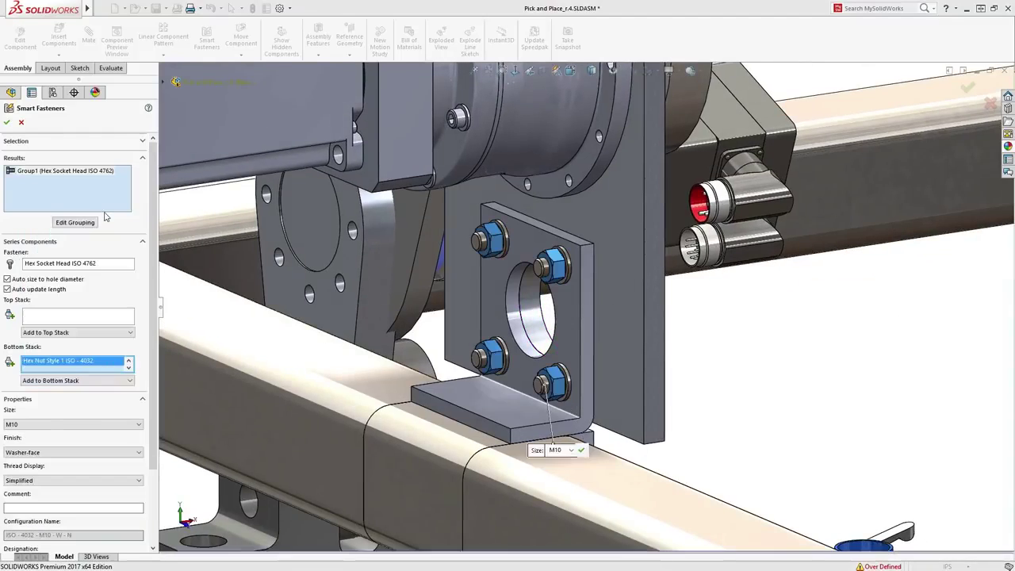
key(Return)
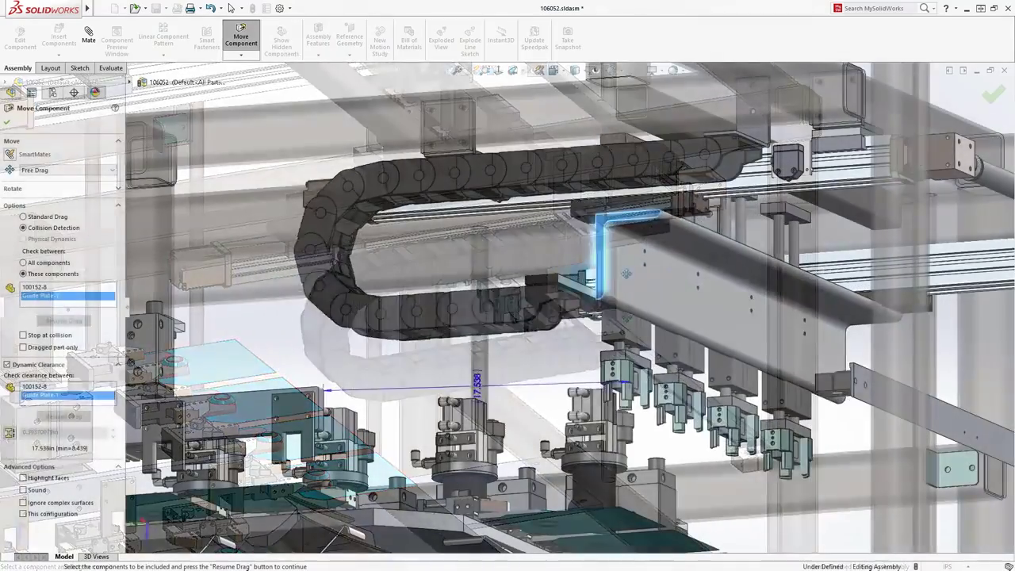
Step: Drag the Guide Plate toward the chain and shift the chain-and-gripper assembly to the right column
drag(627, 274, 601, 293)
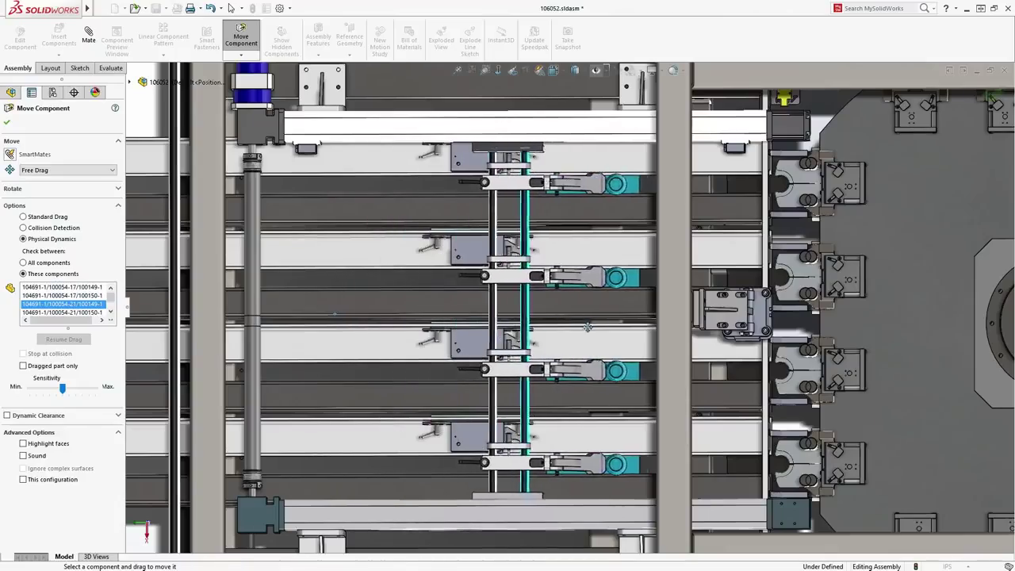
drag(588, 327, 658, 334)
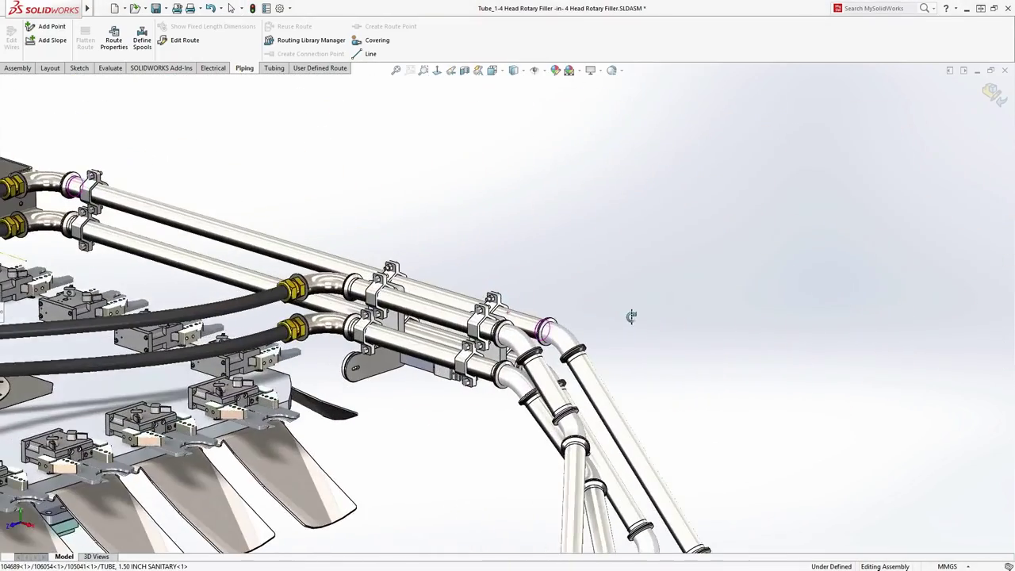
Step: Orbit overhead, edit the hose route's 3DSketch1, and select a route point to reposition
middle_drag(631, 317, 514, 319)
double_click(518, 349)
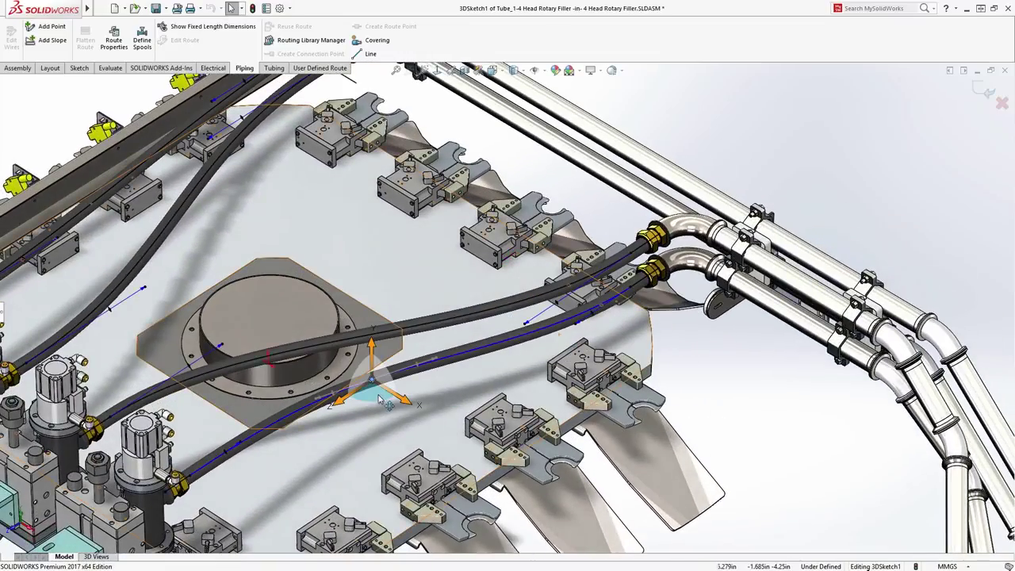
click(484, 409)
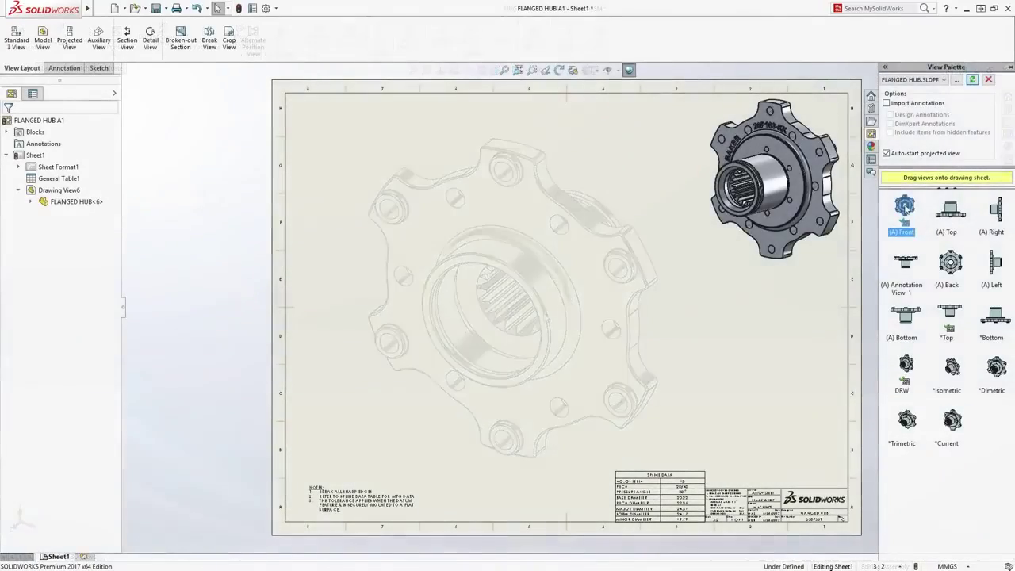
Step: Place the hub's front view from the View Palette with a projected top view above
drag(905, 208, 443, 372)
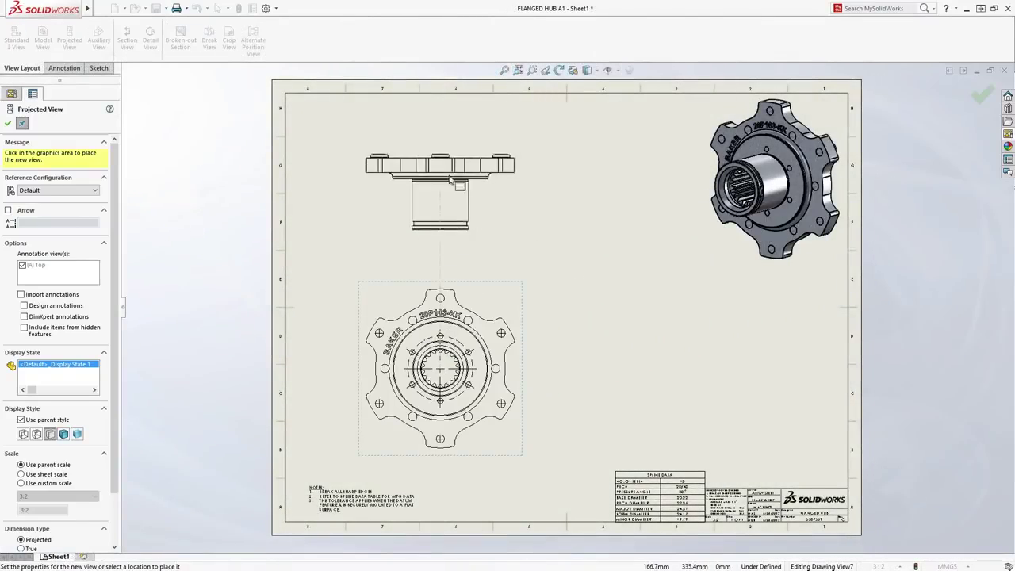
click(451, 176)
key(Escape)
Step: Cut a vertical section through the hub centre and place Section H-H right of the front view
click(510, 298)
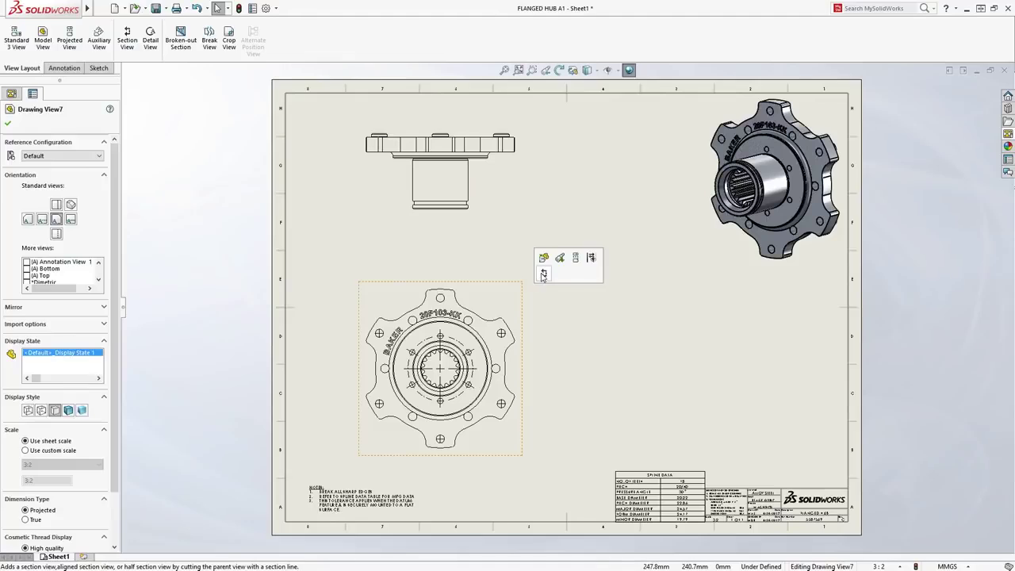
click(540, 274)
click(440, 367)
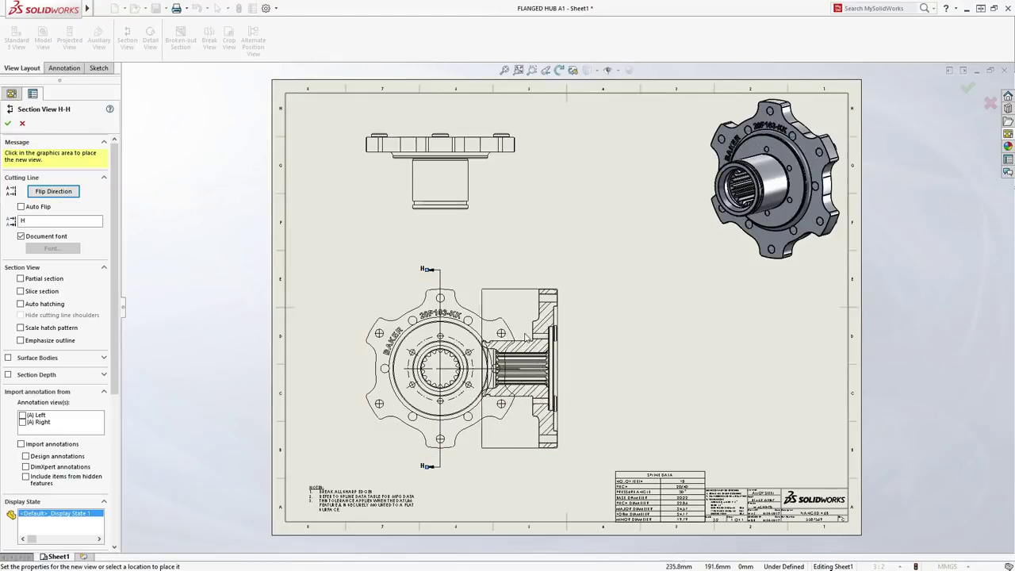
click(728, 340)
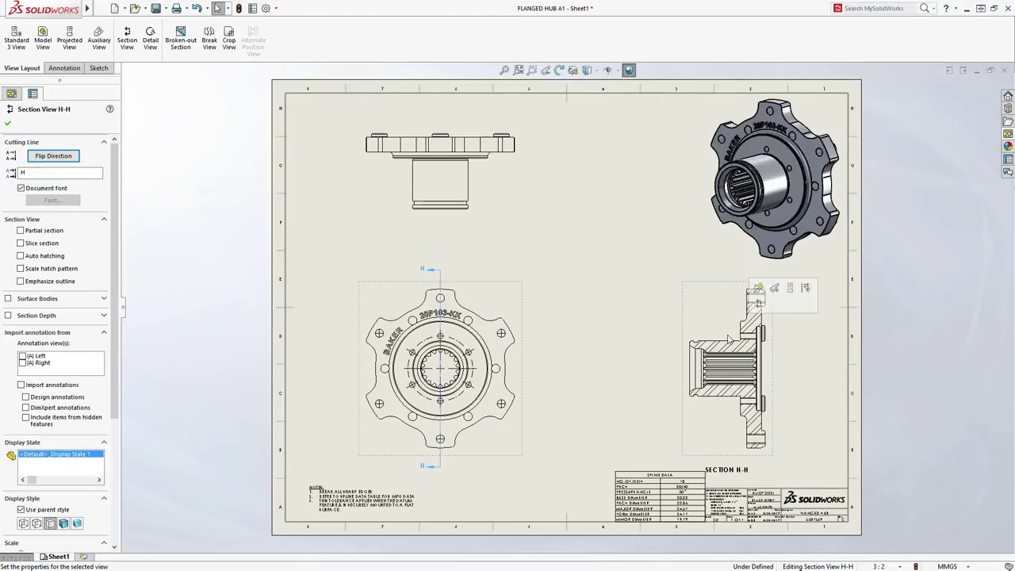
click(806, 333)
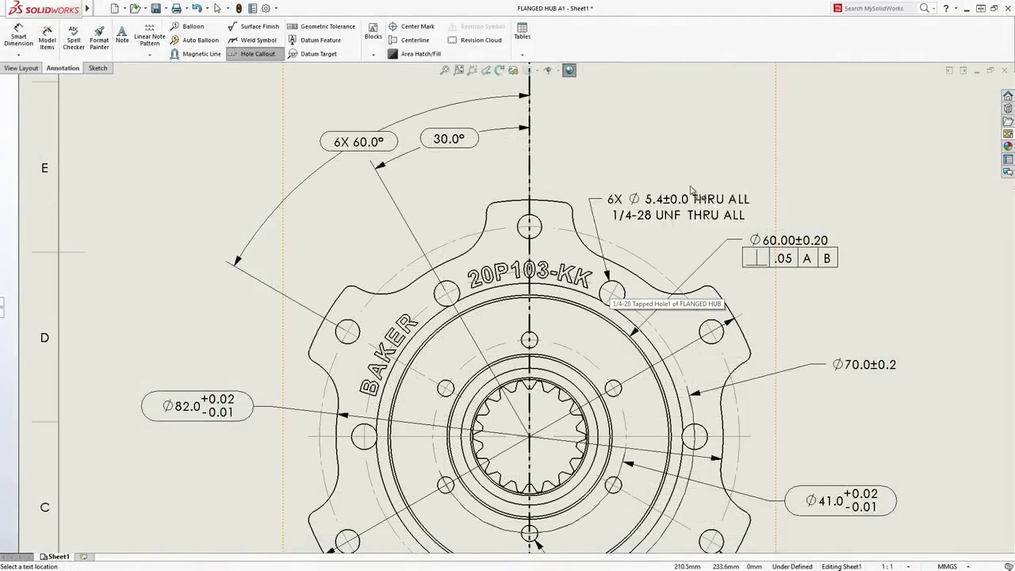
Step: Place the six tapped-hole callout and change the Ø60.00 tolerance from ±0.20 to ±0.02
click(787, 141)
scroll(948, 237, down, 3)
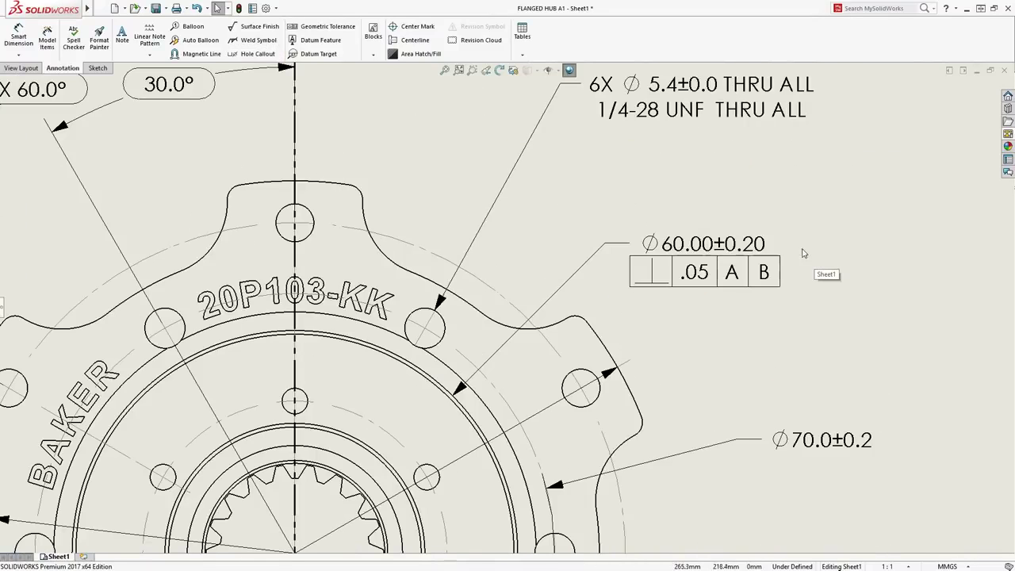
mouse_move(789, 210)
click(850, 186)
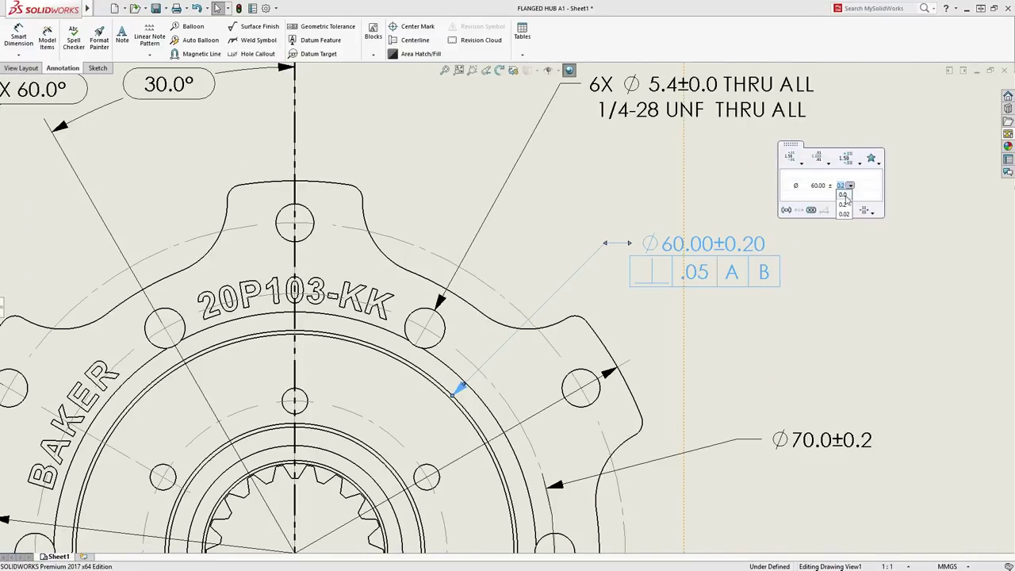
click(813, 234)
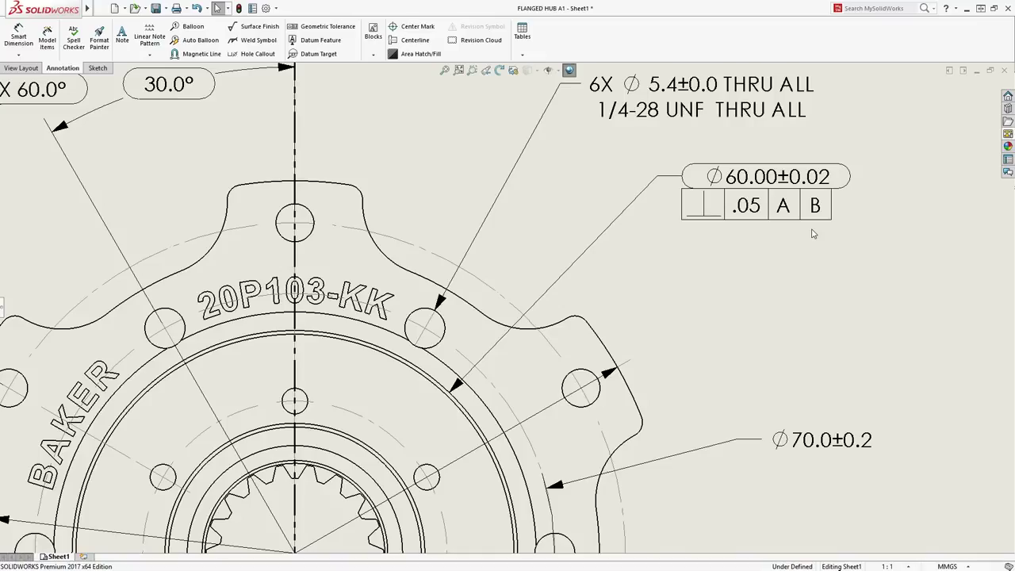